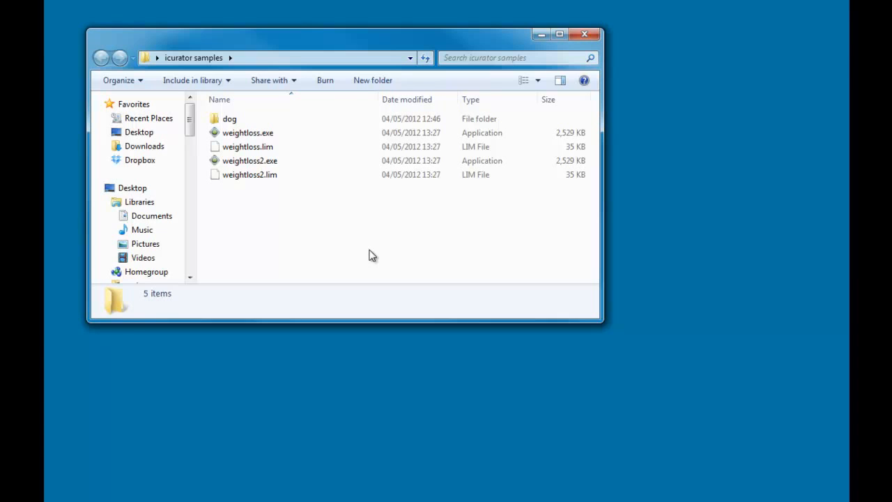
- Open the dog folder in icurator samples to list bestdogtraining.exe and bestdogtraining.lim
double_click(247, 121)
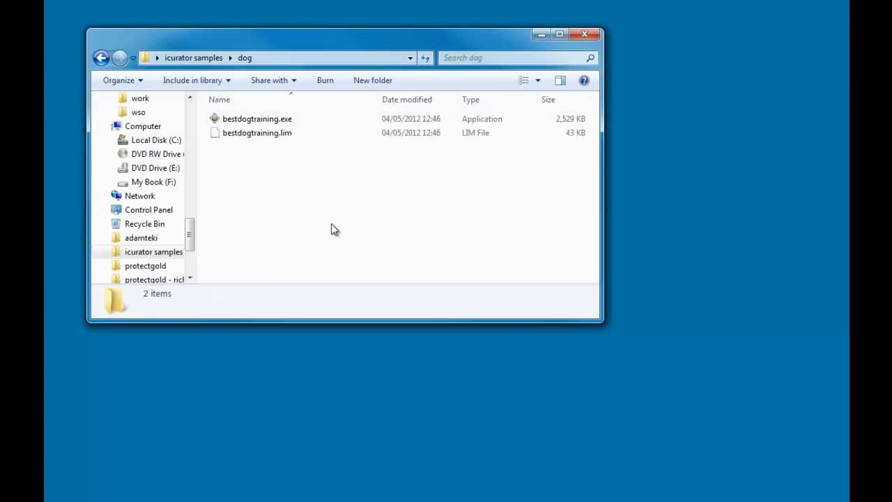
- Run bestdogtraining.exe, play a video and close its pop-up, then close the menu
double_click(244, 119)
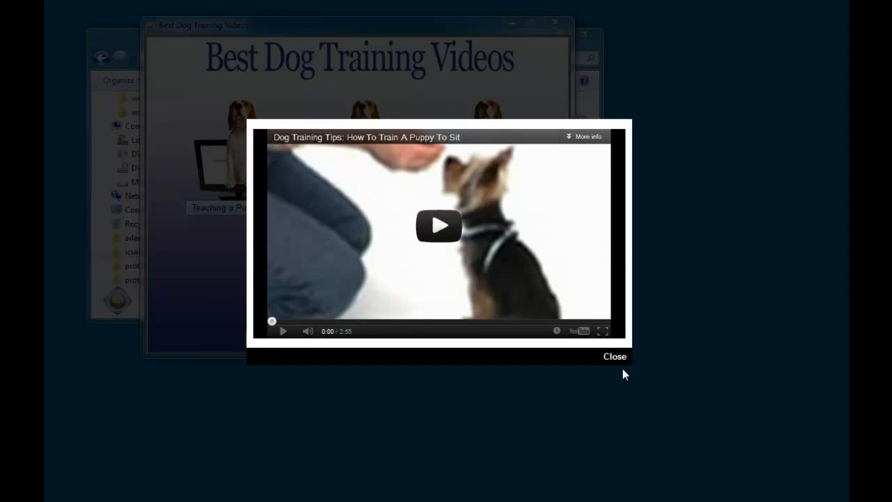
click(611, 359)
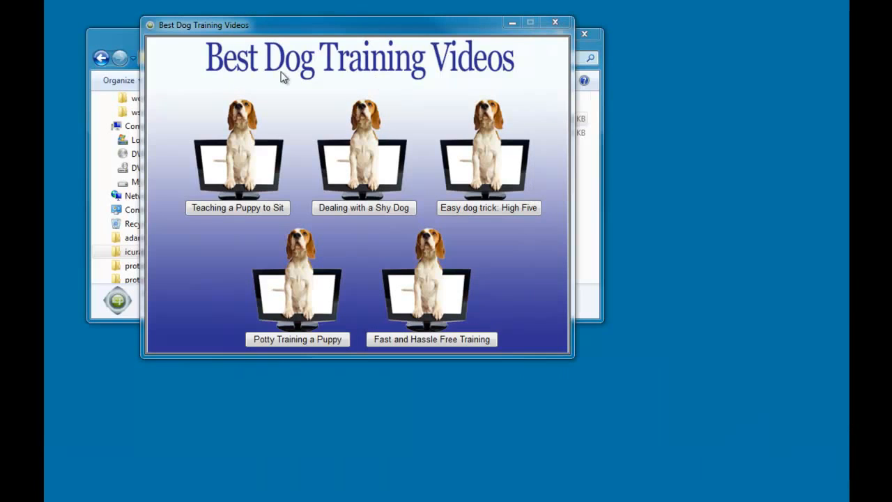
drag(359, 24, 401, 62)
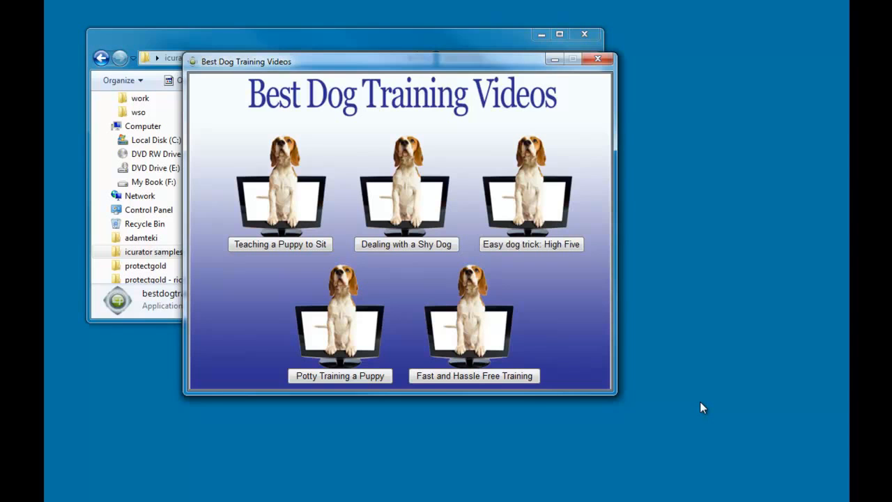
click(598, 60)
- From icurator samples, run weightloss2.exe and test the Effective Weight Loss CBS News Item video
click(104, 60)
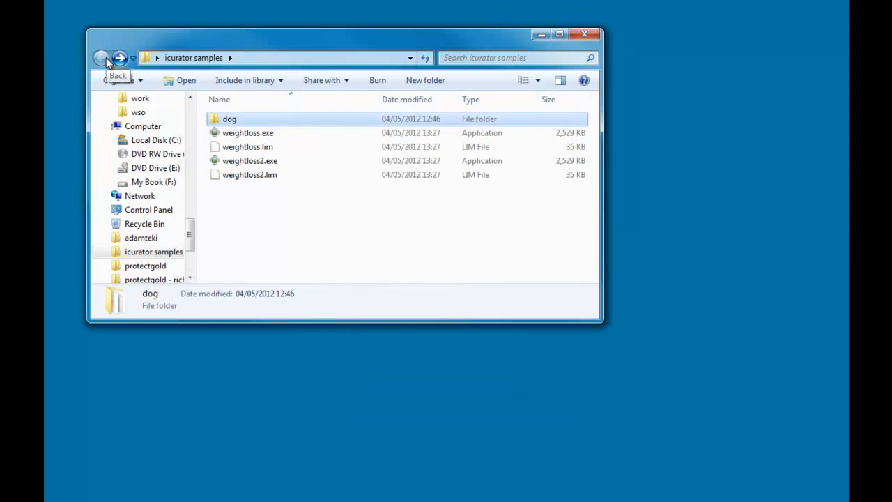
click(283, 163)
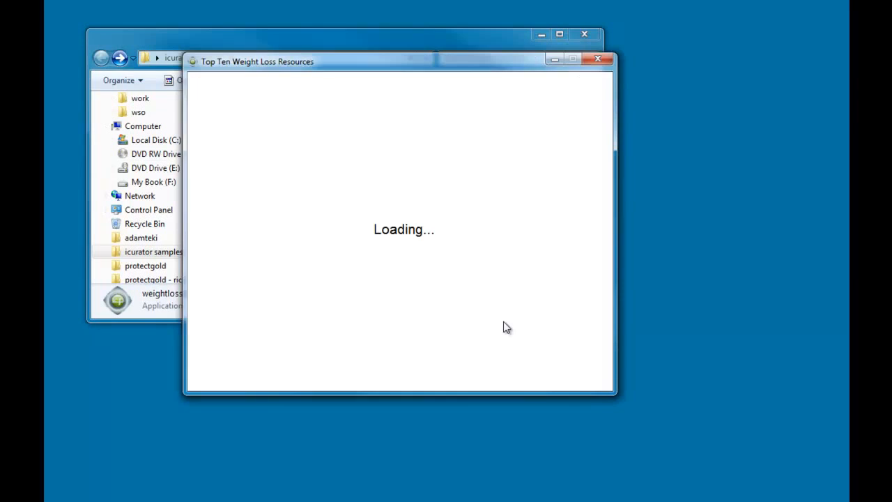
drag(392, 67, 419, 85)
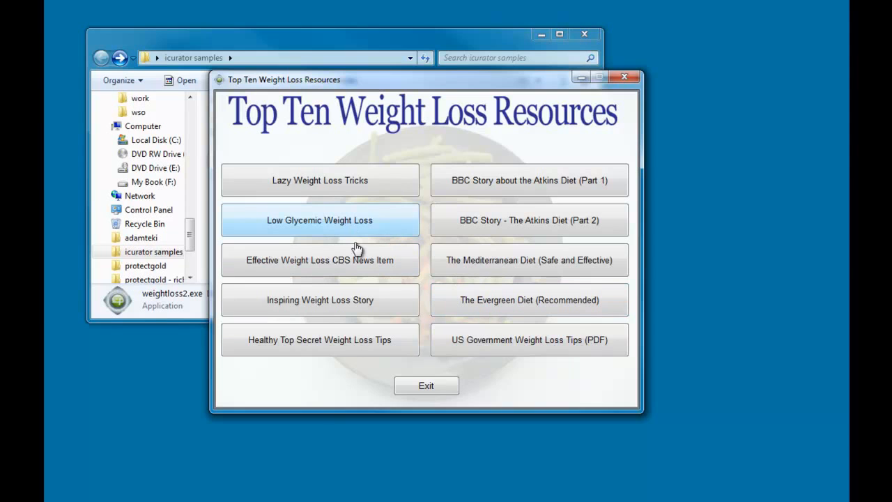
click(314, 265)
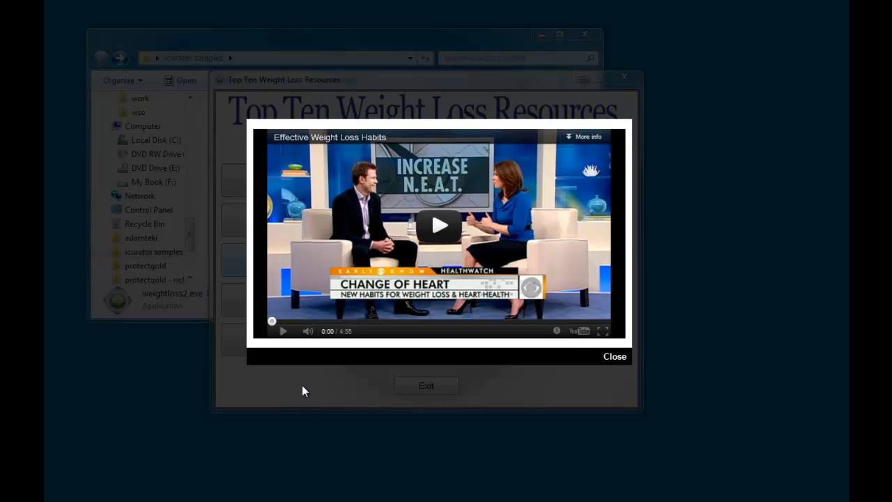
click(616, 357)
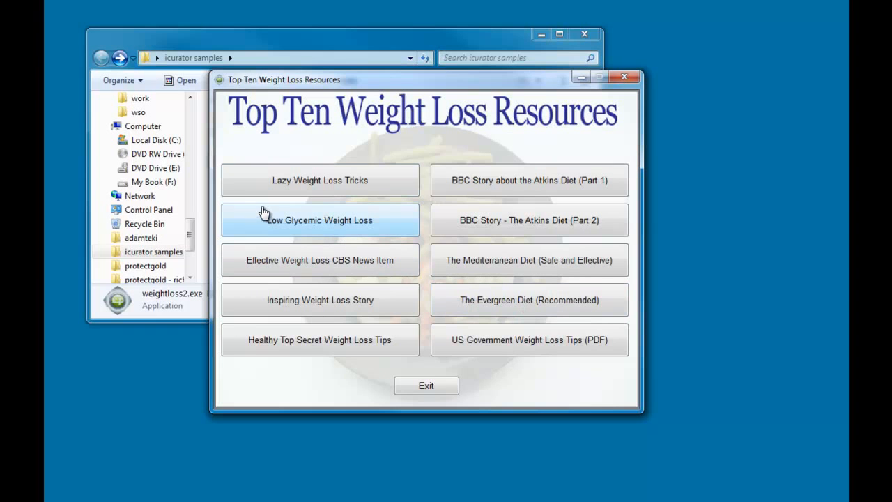
- Open the US Government Weight Loss Tips PDF, close the viewer, then close the menu
click(516, 347)
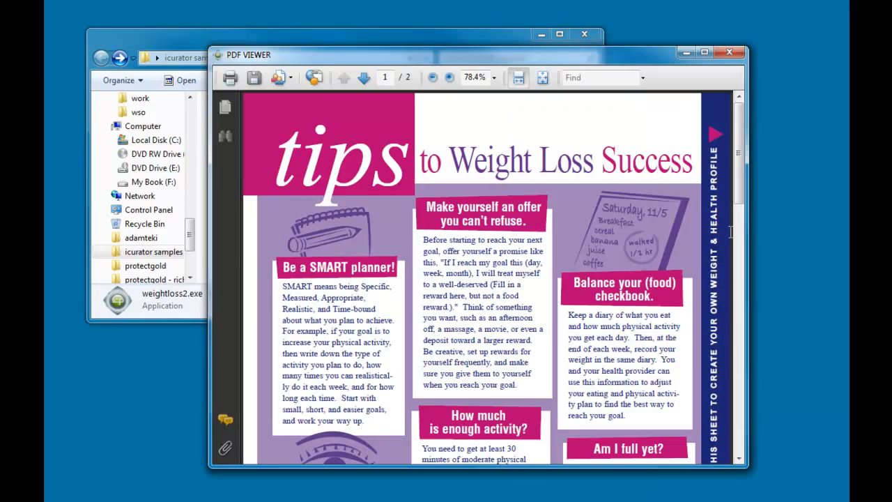
drag(741, 194, 741, 165)
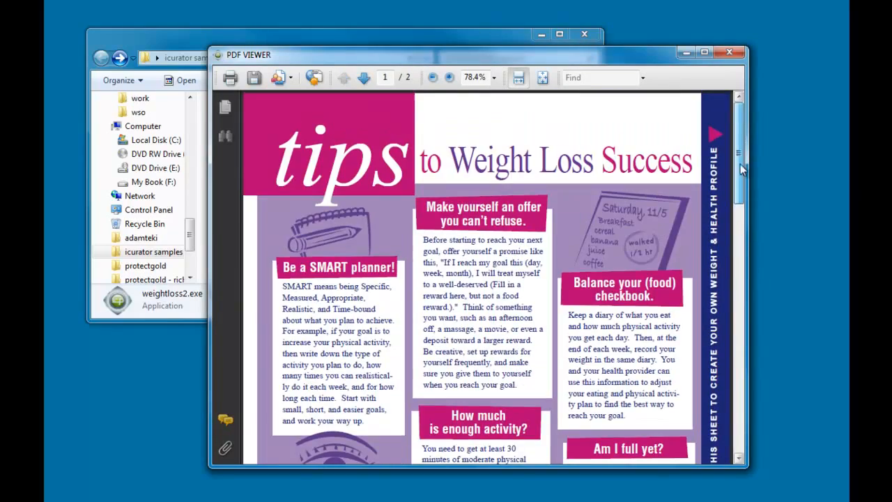
click(728, 52)
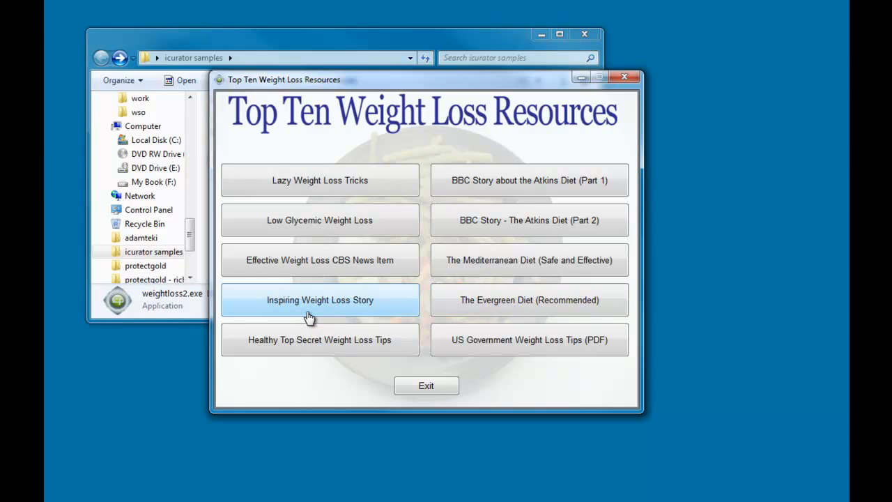
click(628, 76)
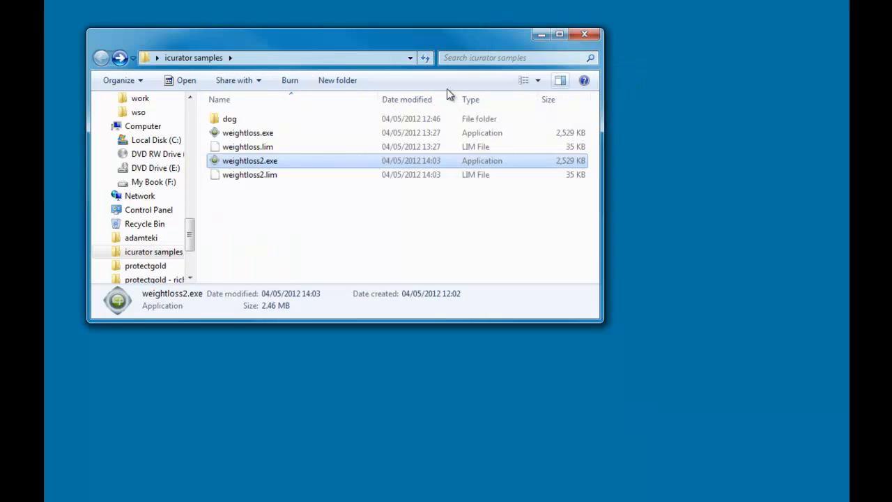
- Run weightloss.exe, open the Don't Have a Key? registration page, then minimize it
double_click(262, 136)
drag(455, 173, 400, 131)
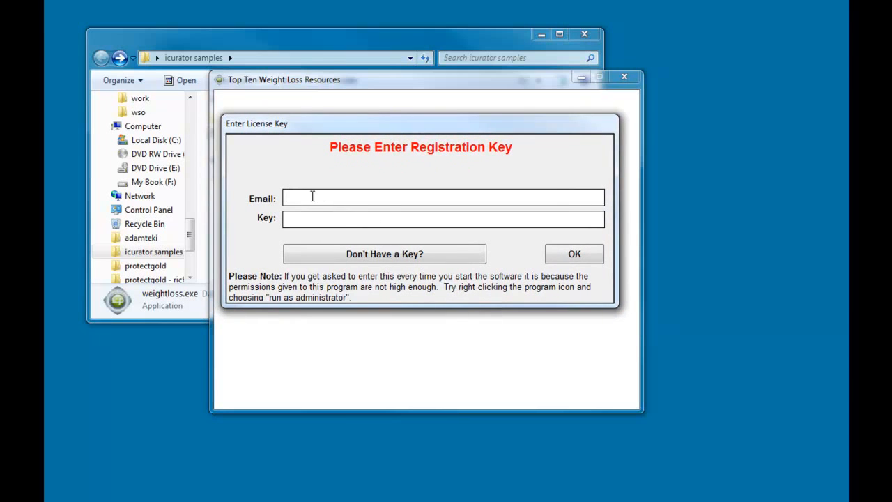
click(422, 221)
click(415, 255)
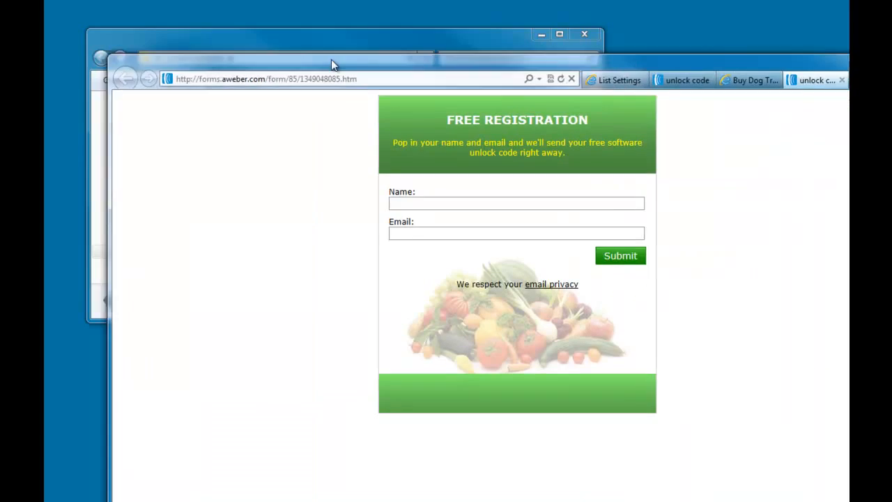
drag(331, 59, 235, 14)
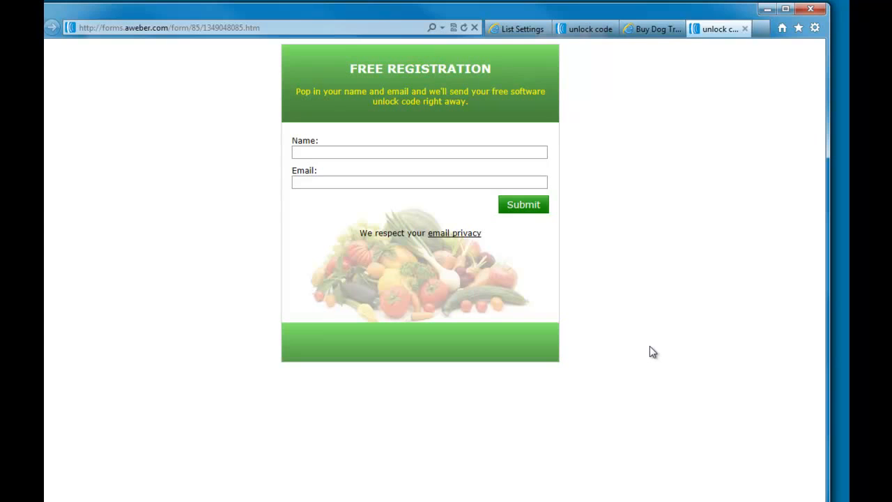
click(766, 10)
- Submit an e-mail and a made-up key, then dismiss the Invalid Registration Key warning
click(357, 198)
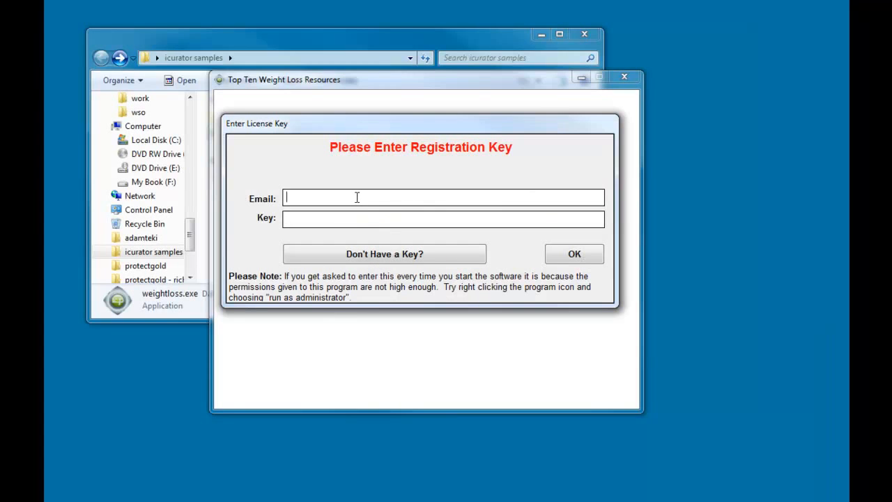
text(Andy)
key(Tab)
text(;lkjslkkl3)
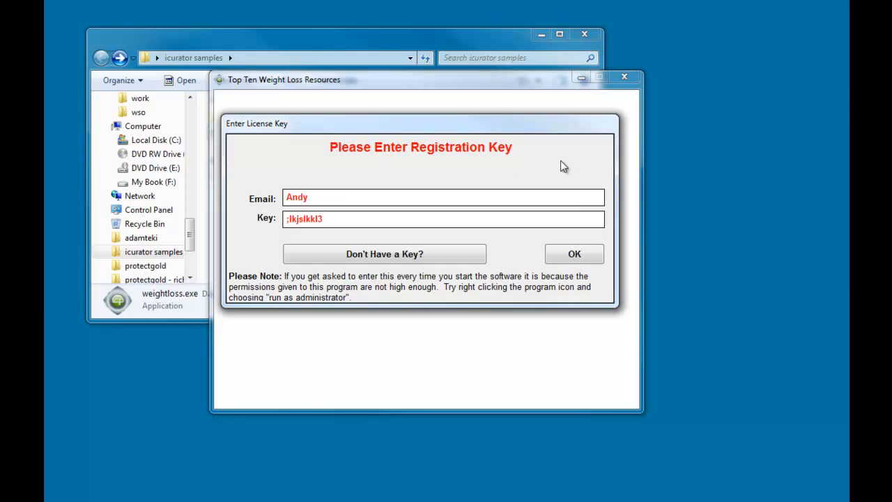
click(586, 254)
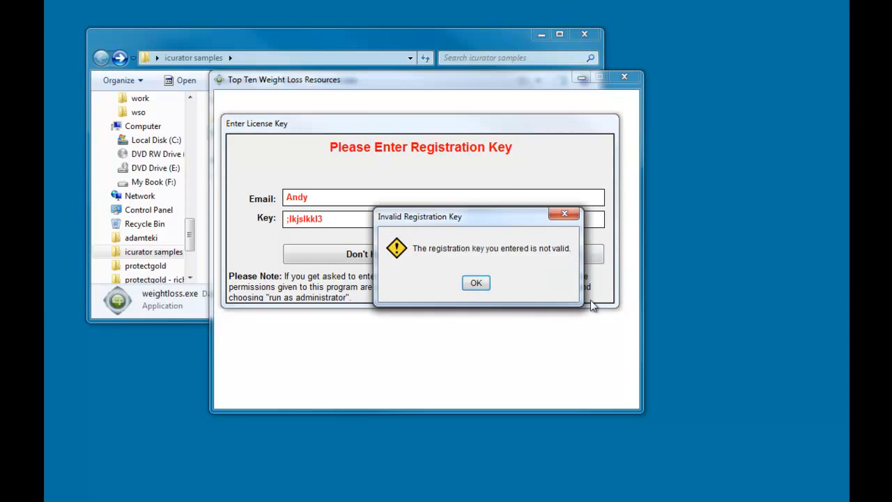
click(478, 283)
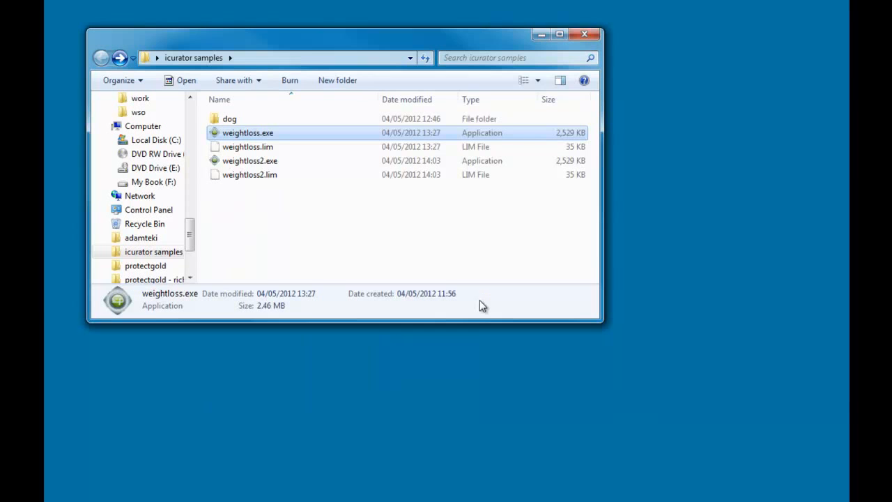
- Run weightloss.exe with an empty license dialog, dismiss the invalid-key error, and bring up the editor
double_click(276, 136)
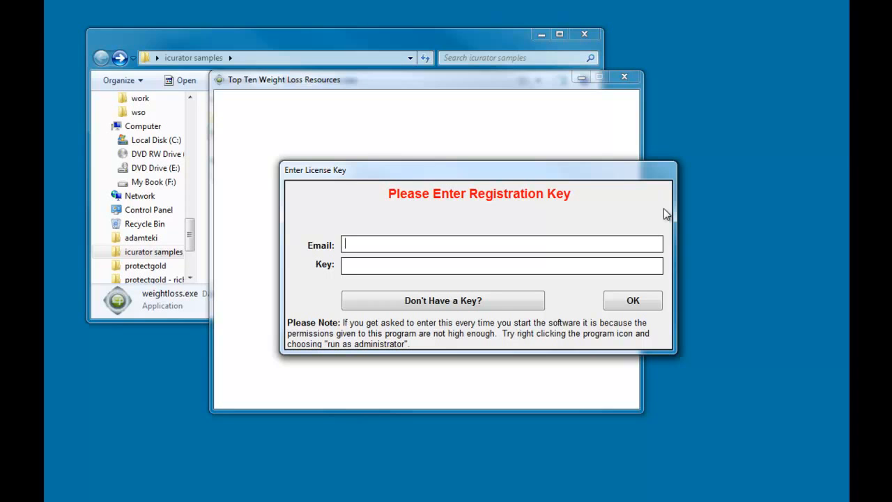
click(631, 303)
click(480, 286)
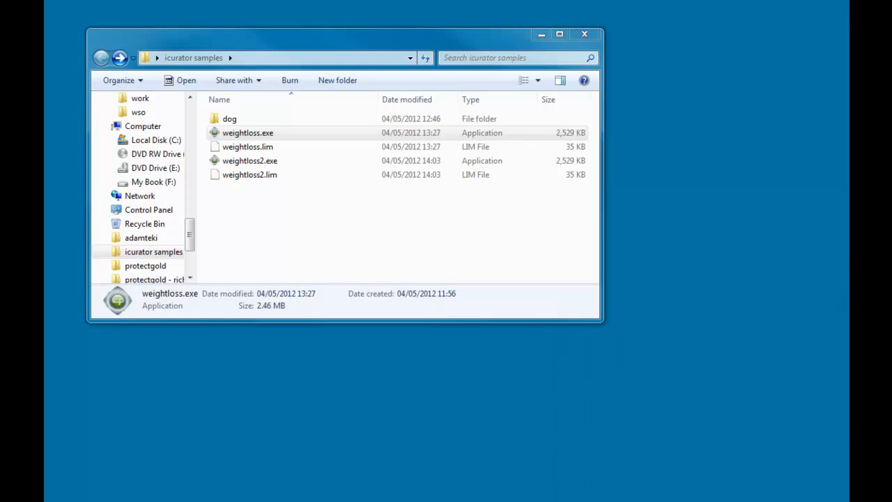
drag(848, 14, 222, 36)
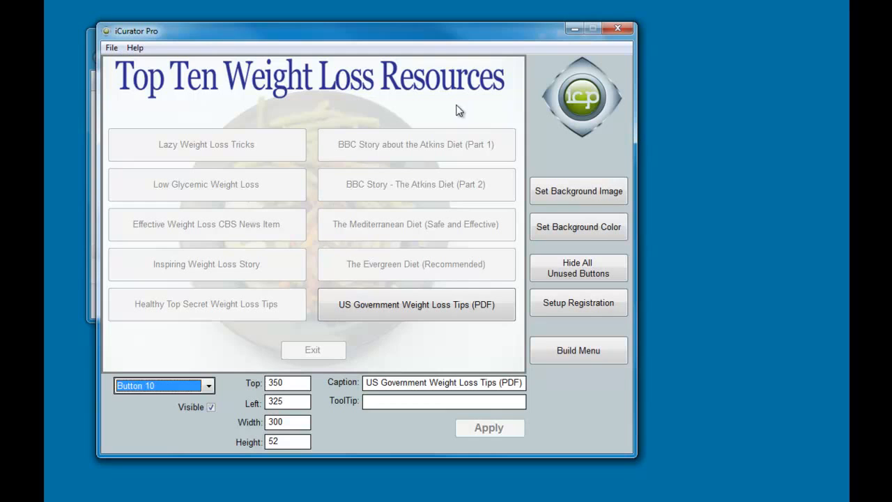
- Confirm Button 1, Lazy Weight Loss Tricks, plays YouTube video 43TYW4c4hdE at 560×315
click(209, 386)
click(161, 398)
click(182, 386)
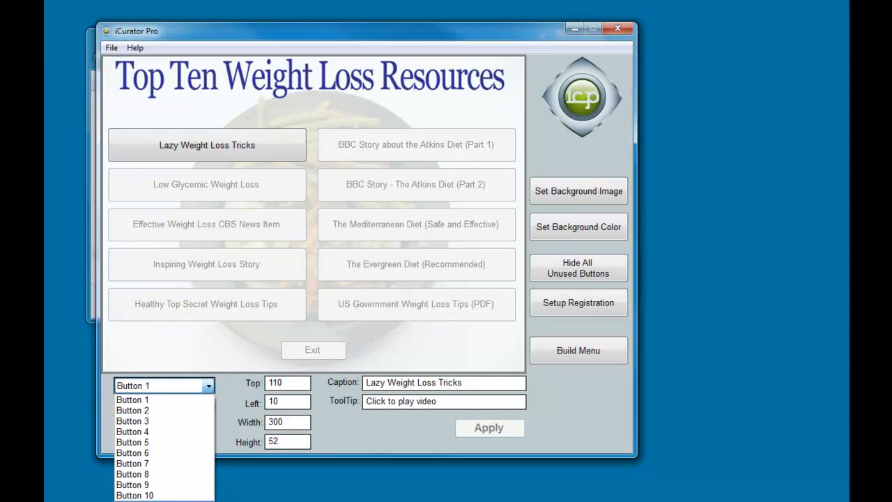
click(189, 400)
click(232, 160)
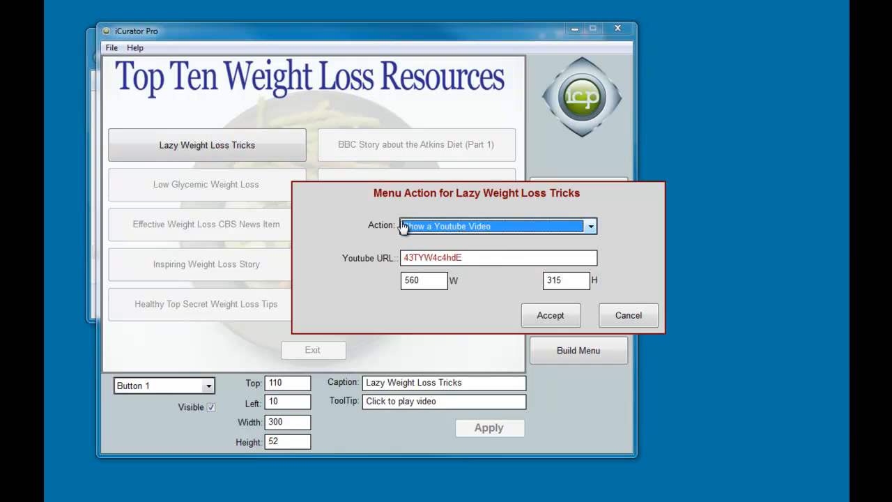
click(498, 259)
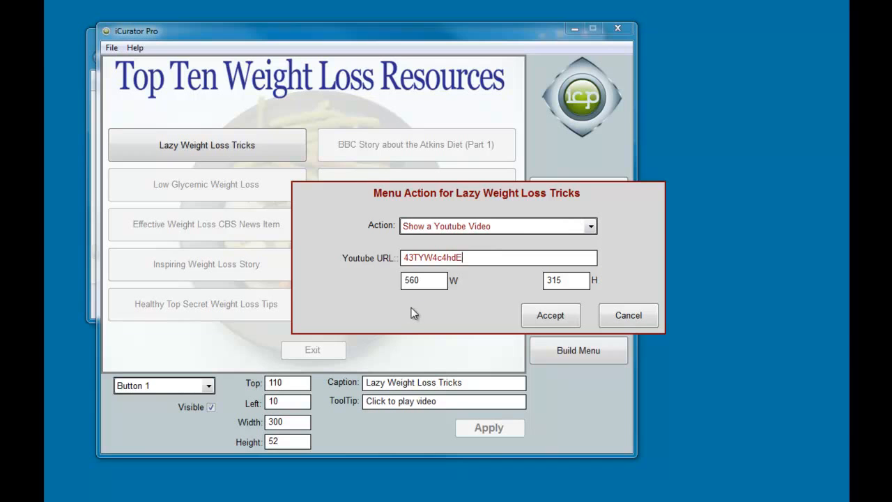
click(551, 317)
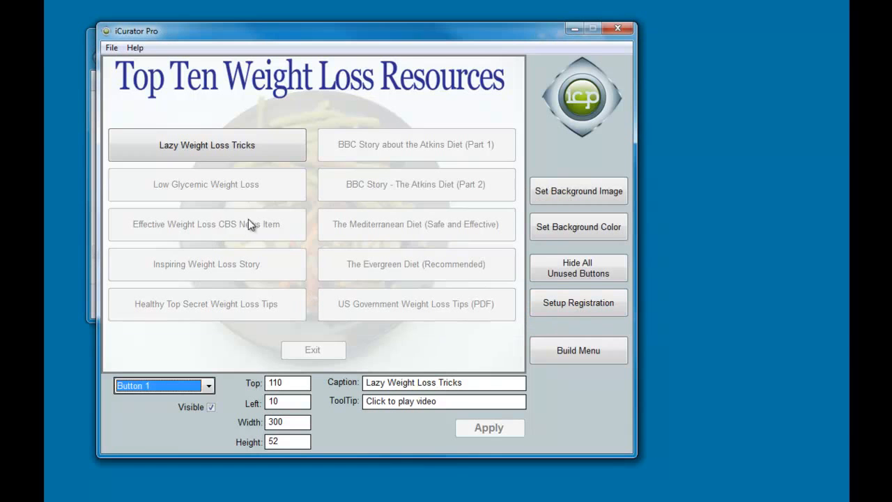
- Keep Button 10's action as Open PDF From Web with the nih.gov tips URL
click(208, 386)
click(159, 496)
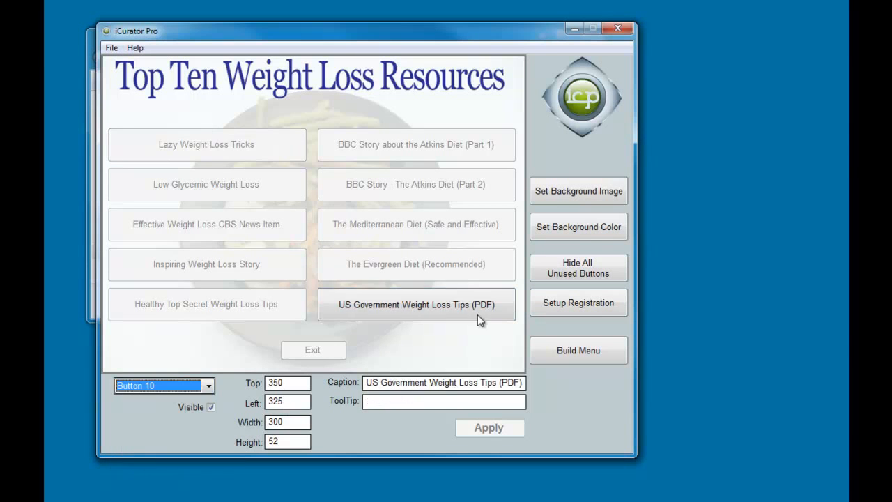
click(466, 317)
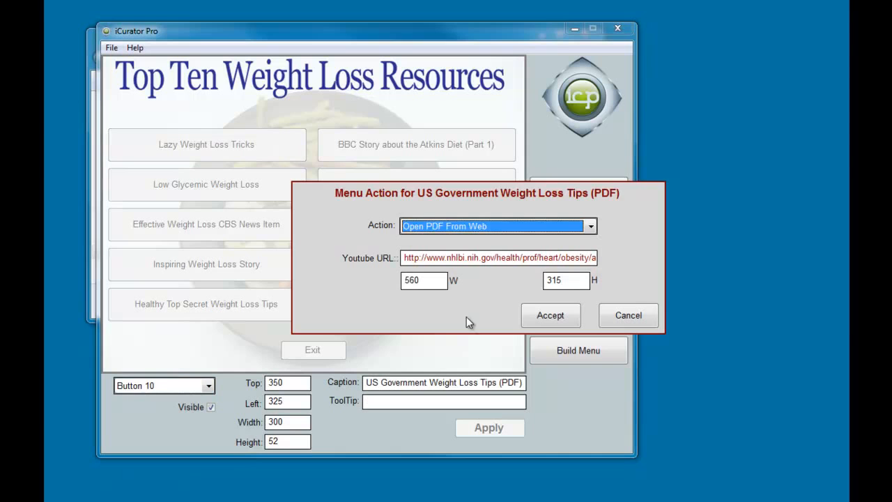
click(431, 230)
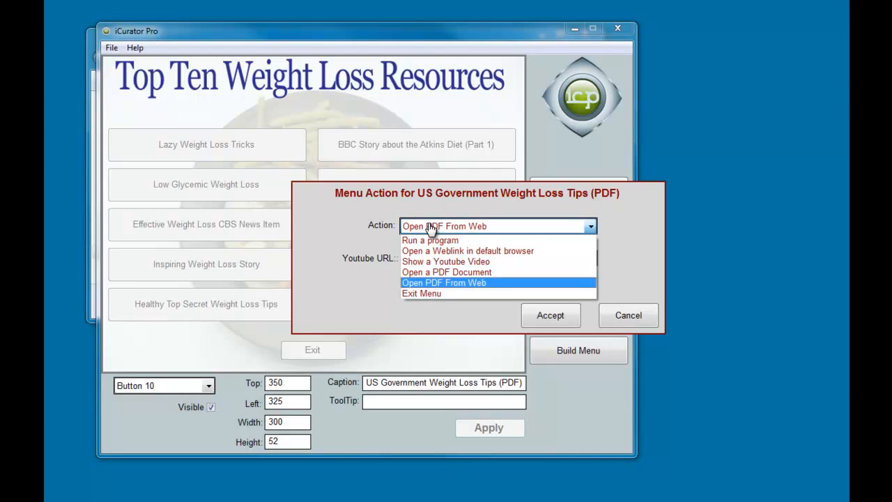
click(446, 284)
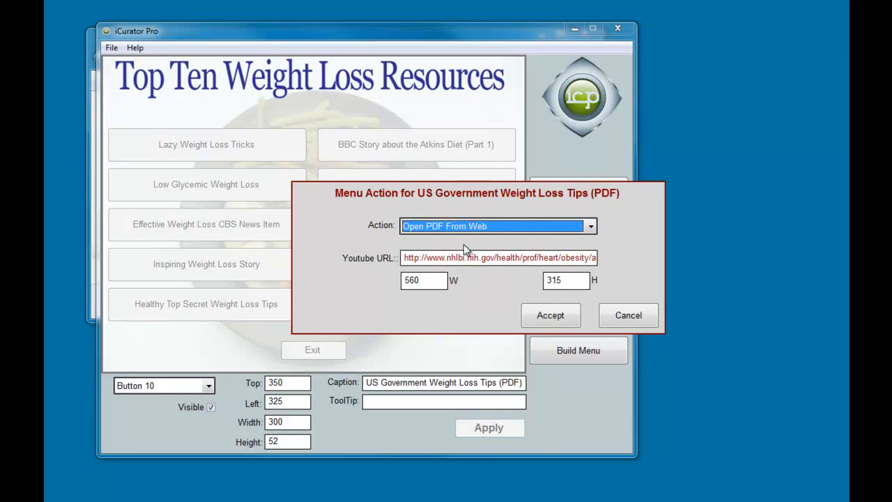
click(472, 257)
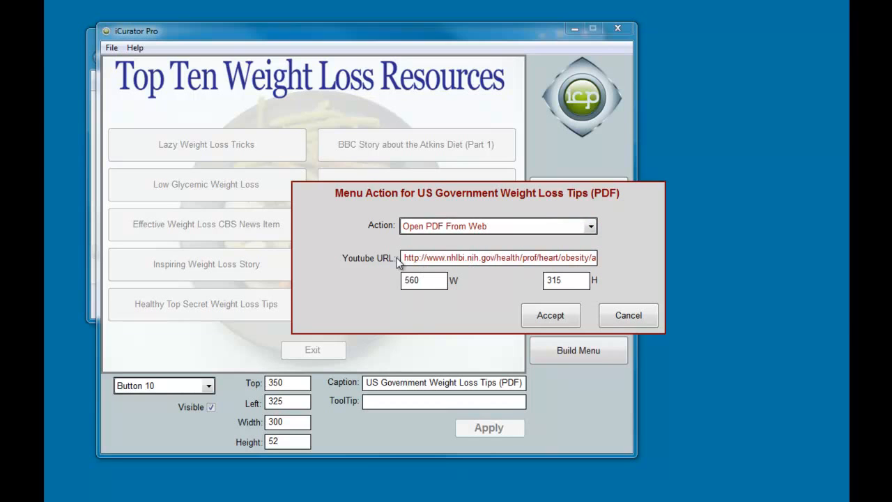
drag(405, 257, 671, 265)
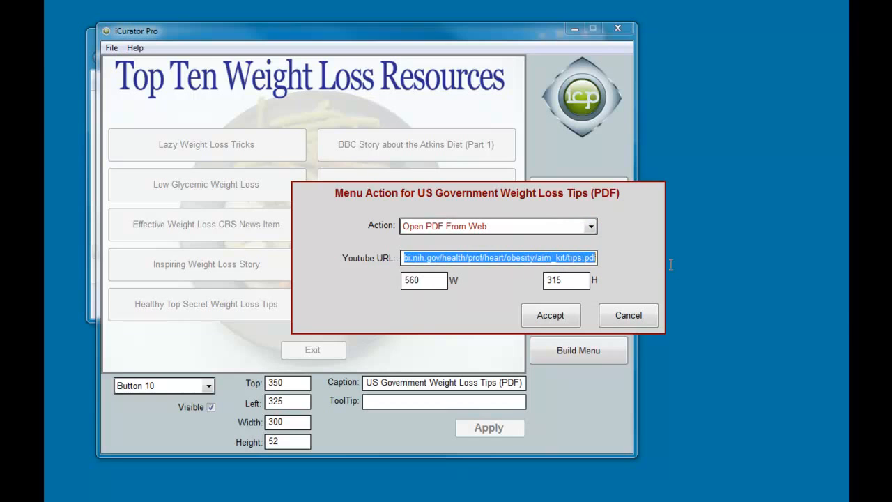
click(563, 257)
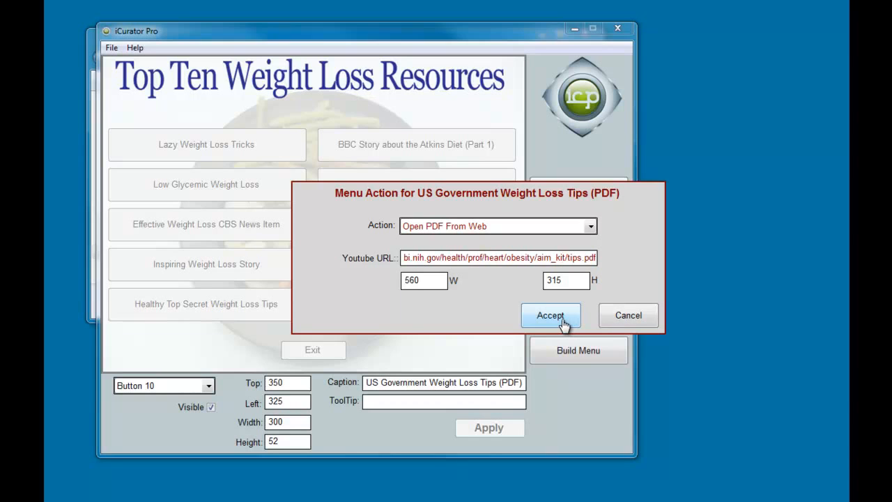
click(628, 318)
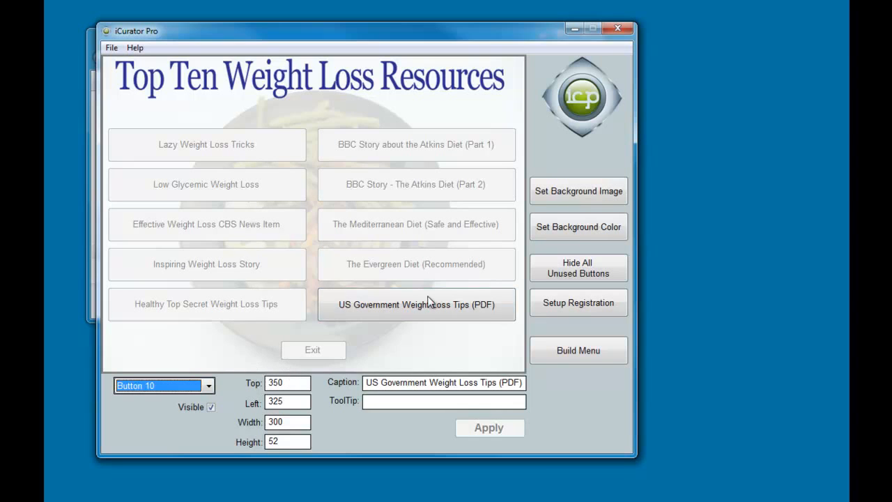
- Reopen the US Government Weight Loss Tips (PDF) action and re-select Open PDF From Web
click(477, 310)
click(590, 227)
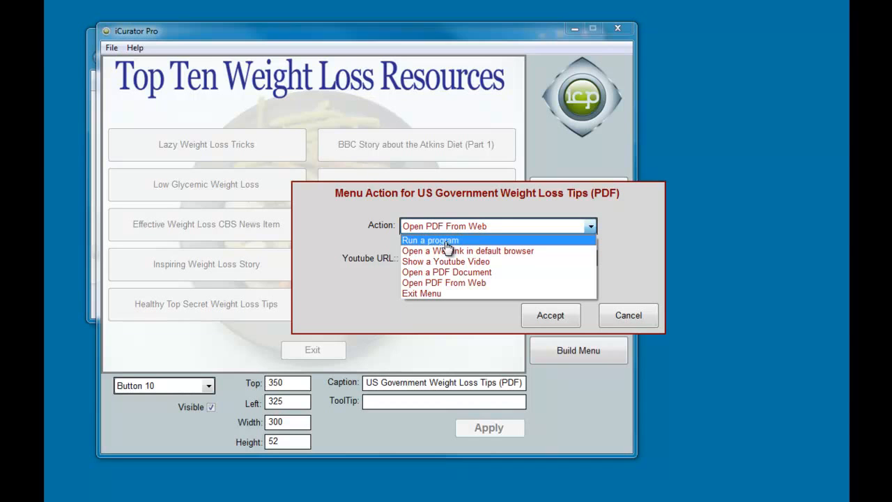
click(639, 329)
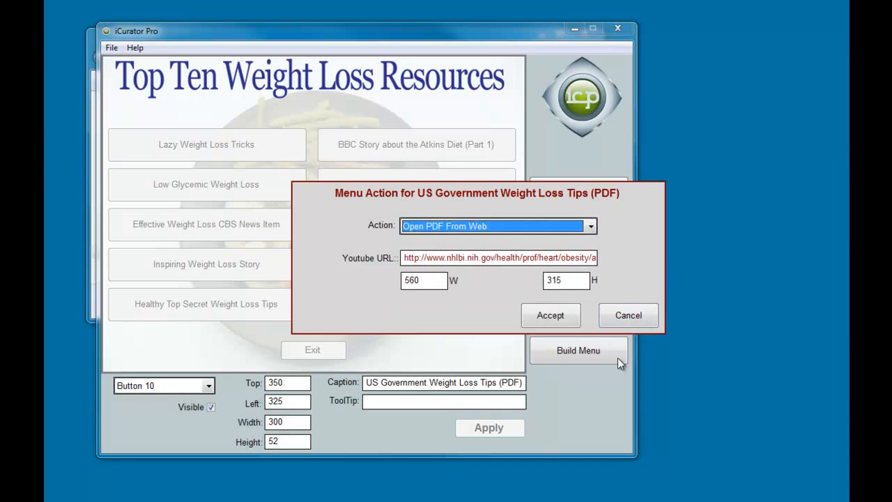
- Change the Exit button (Button 11) action to Run a program with notepad.exe
click(654, 318)
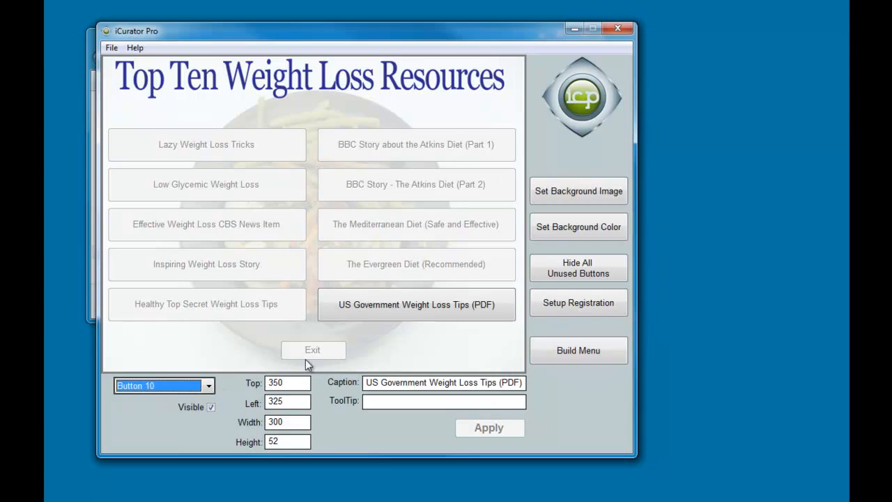
click(207, 385)
click(160, 500)
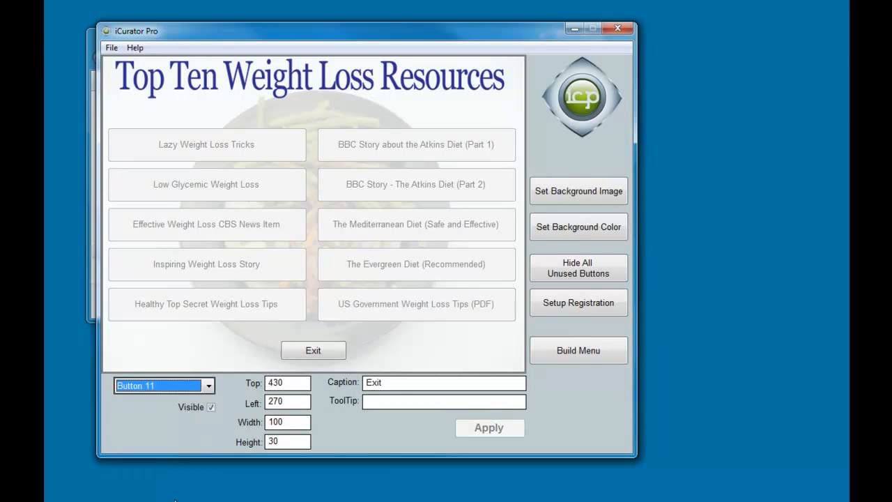
click(310, 350)
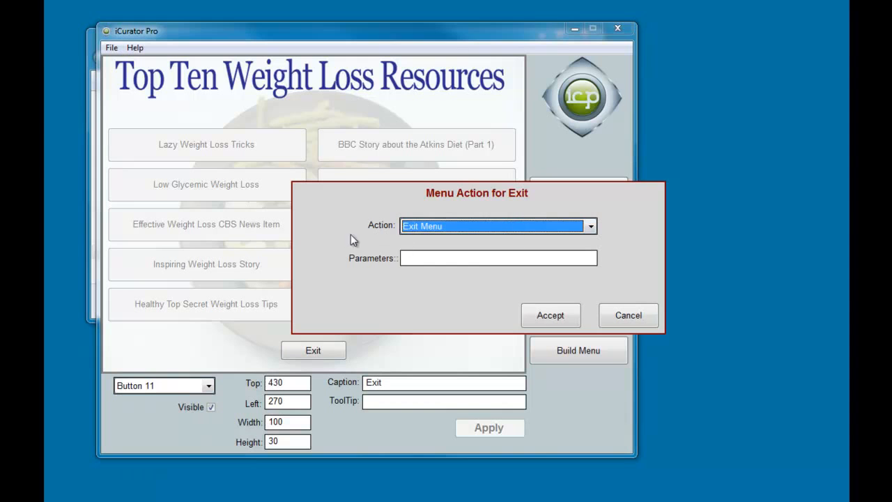
click(413, 227)
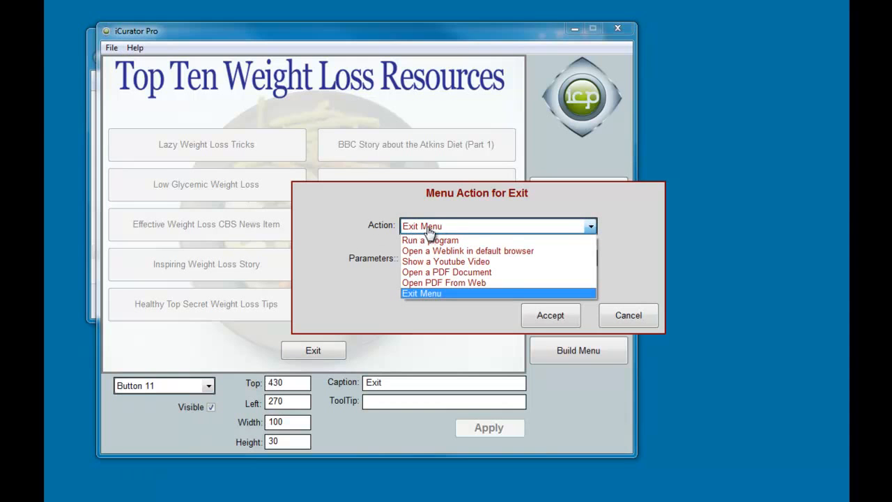
click(430, 240)
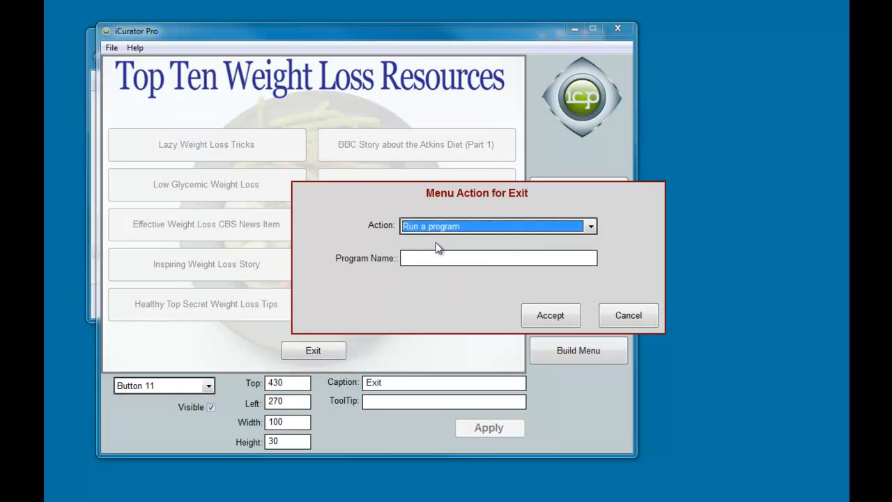
click(429, 258)
text(notepad.exed)
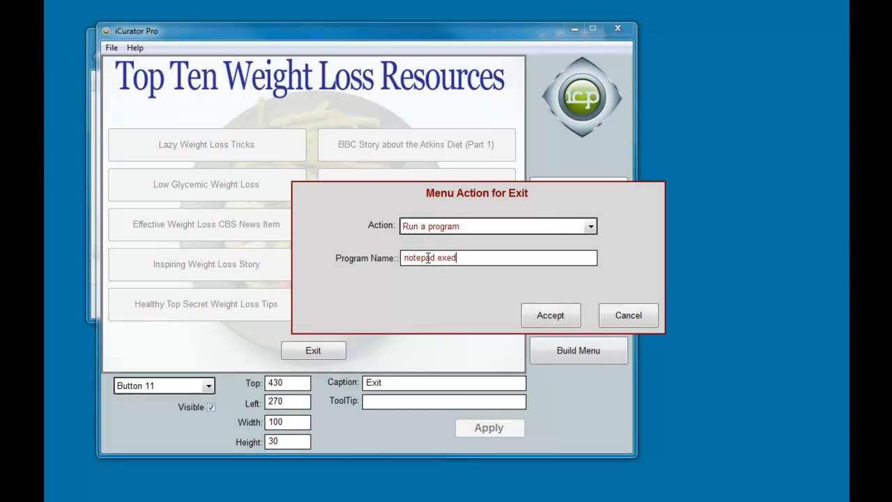
key(BackSpace)
click(553, 322)
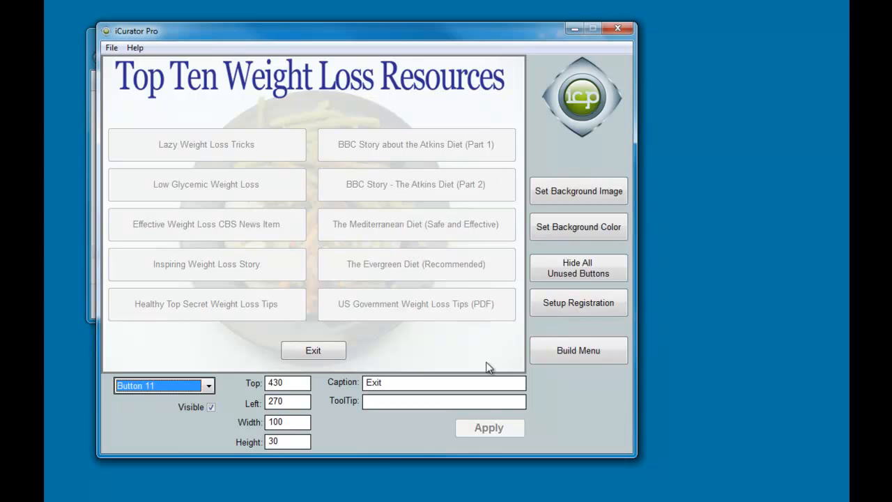
- Build the menu as weightloss2.exe and launch it from its output folder
click(581, 350)
click(446, 242)
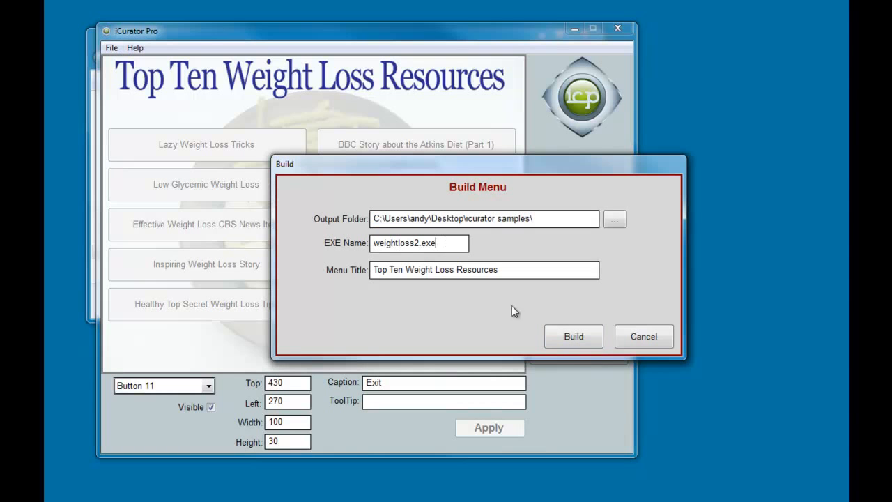
click(580, 339)
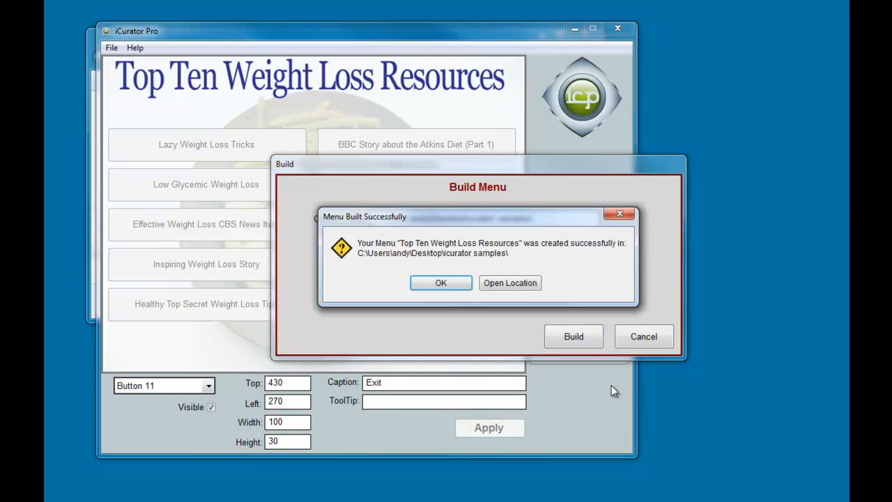
click(504, 283)
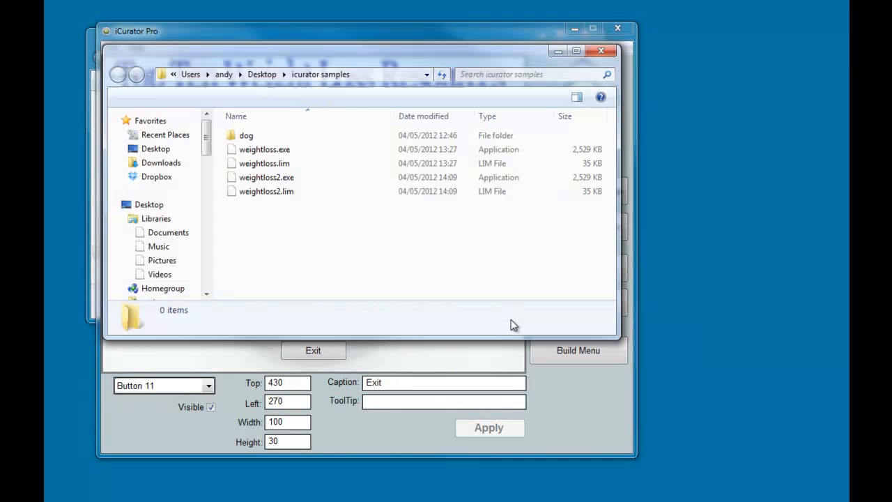
click(282, 180)
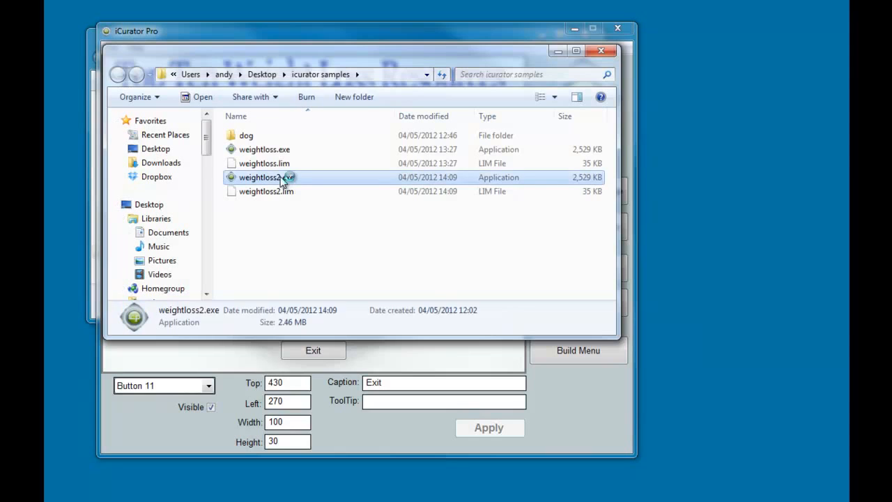
double_click(281, 180)
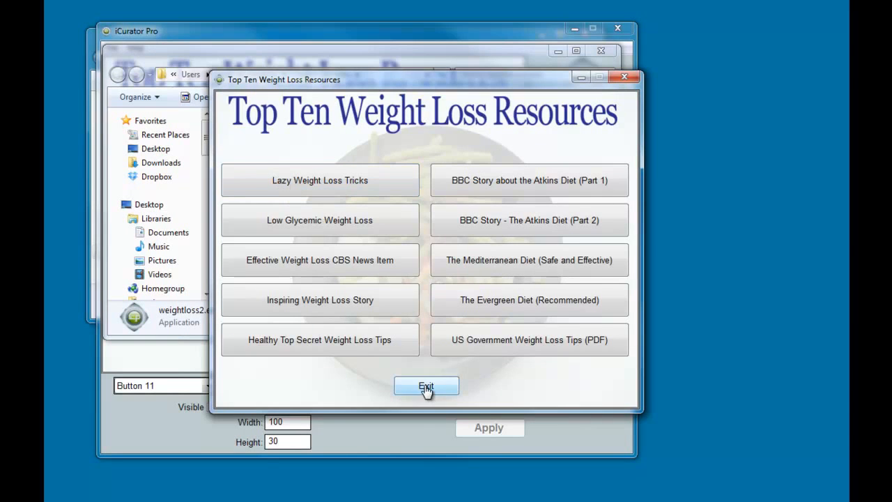
- Close the running weight-loss menu and the blank Notepad window it launched
click(426, 387)
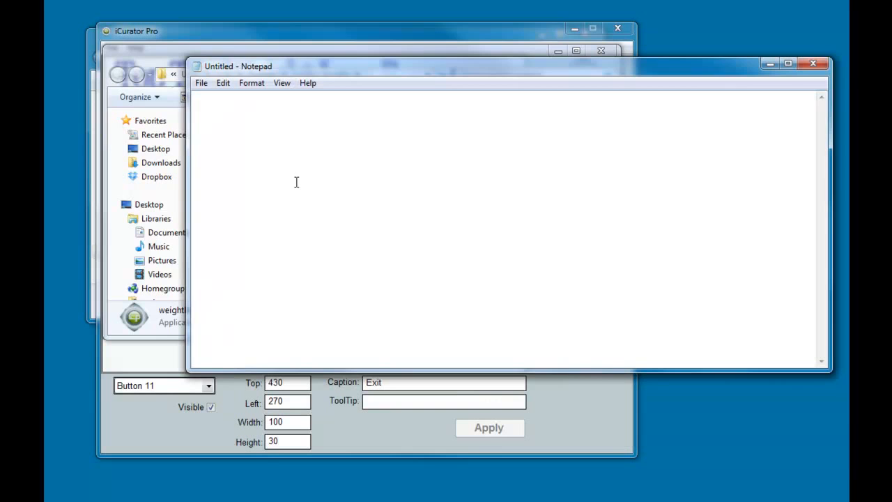
drag(354, 62, 282, 59)
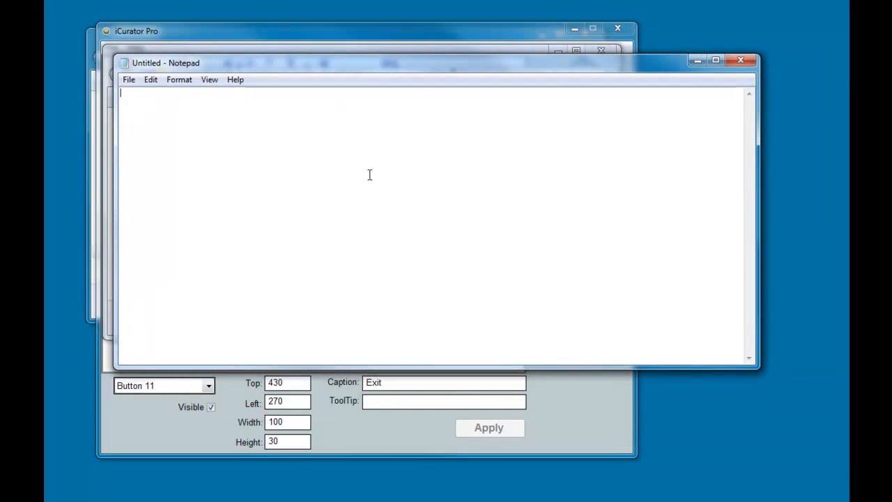
click(740, 62)
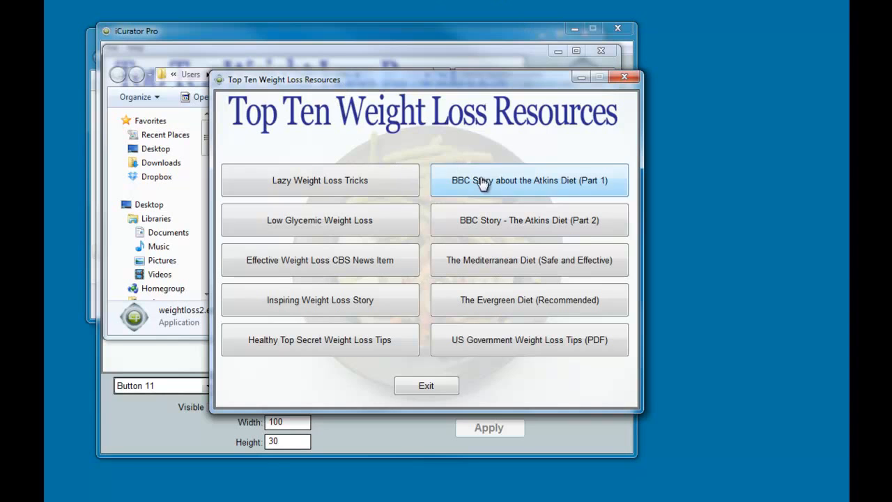
click(629, 82)
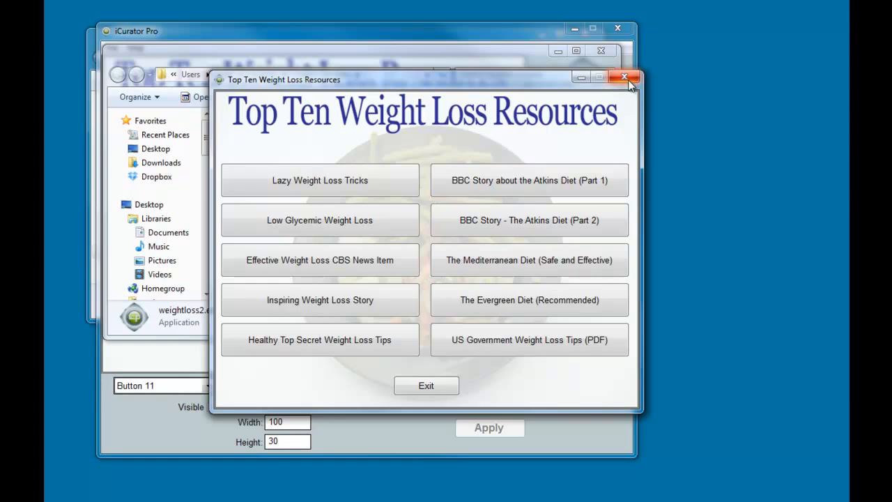
- Close the weight-loss menu in iCurator without saving it
click(601, 410)
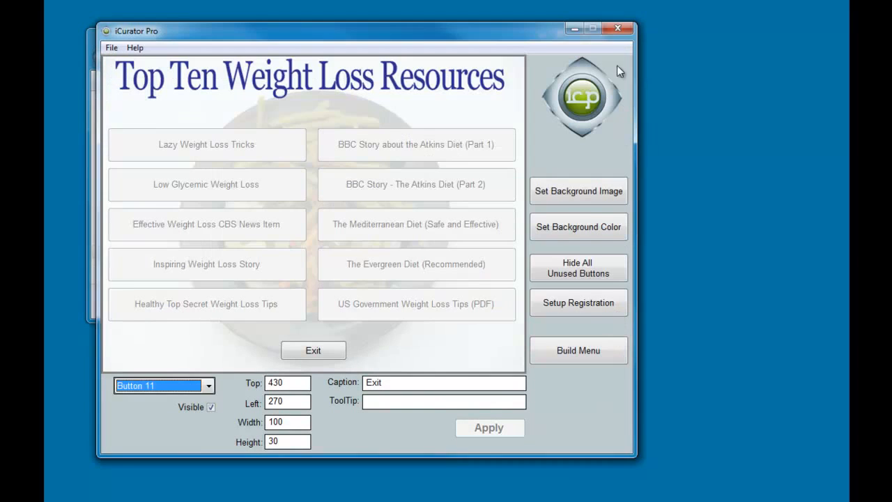
click(618, 28)
click(488, 281)
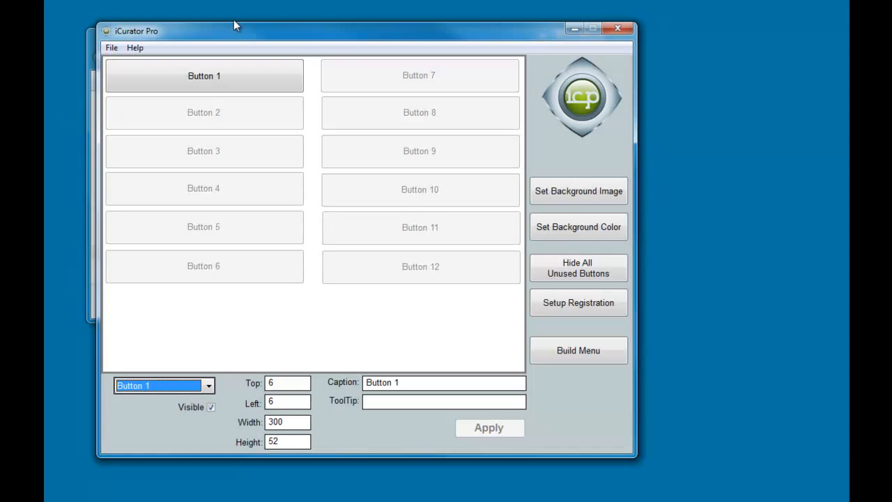
- Try dogvideos.jpg as the background image, then set a plain lime-green background colour
drag(334, 30, 317, 23)
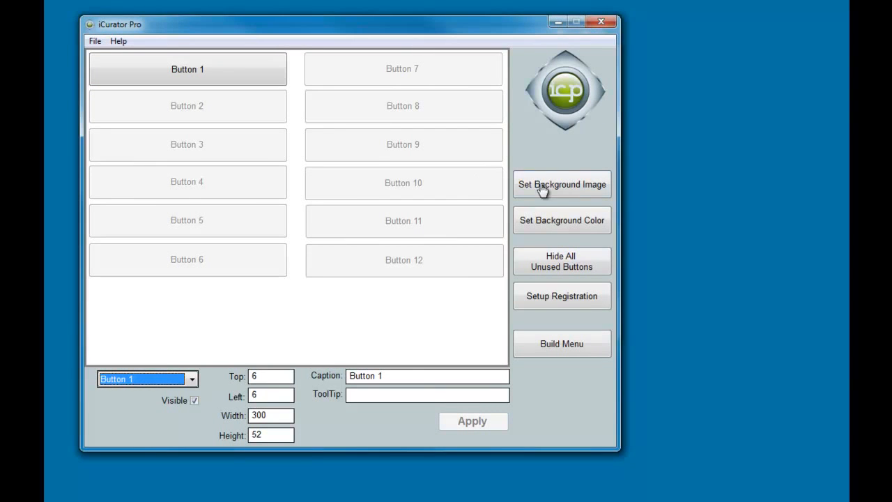
click(572, 184)
click(239, 180)
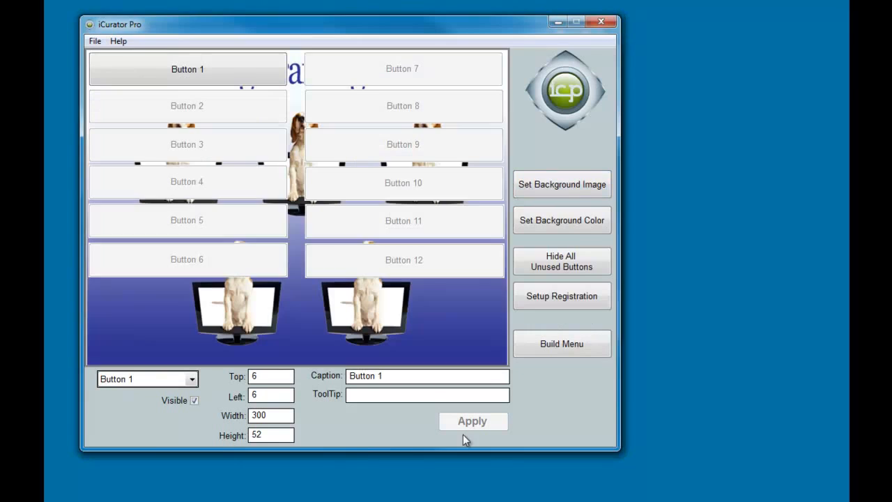
click(503, 345)
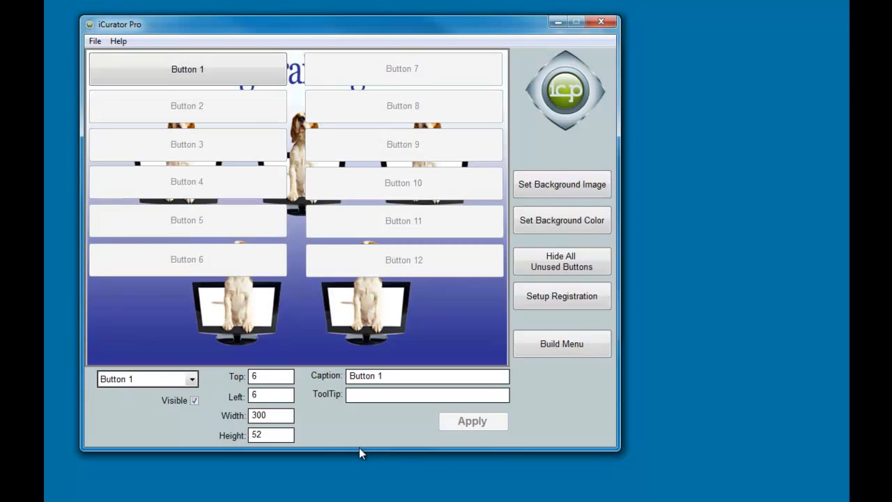
click(563, 226)
click(452, 139)
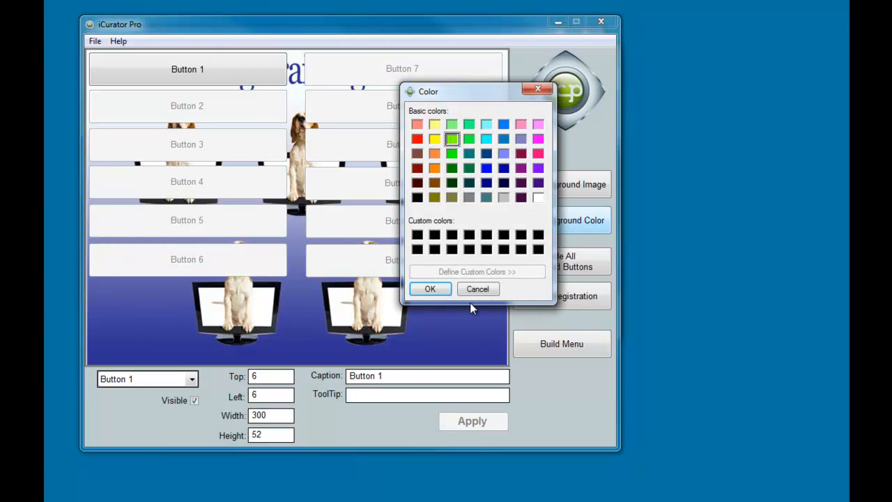
click(430, 288)
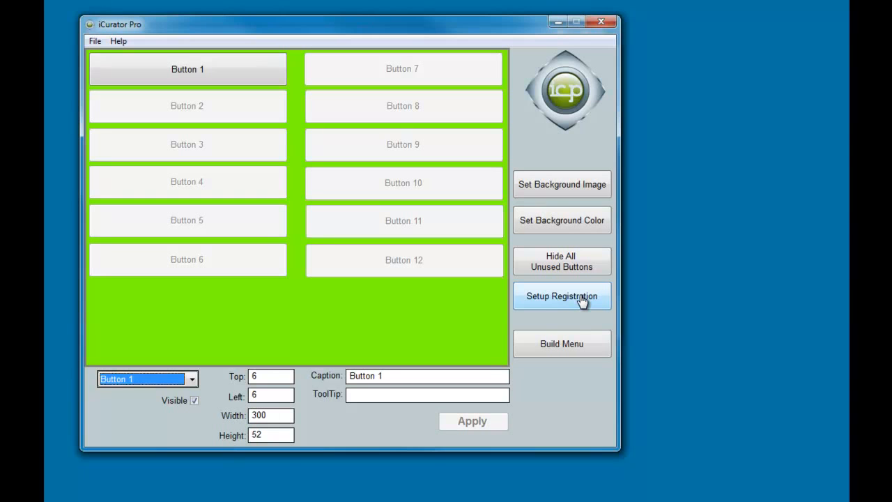
- Open the saved menu file dog1.mns
click(95, 41)
click(111, 56)
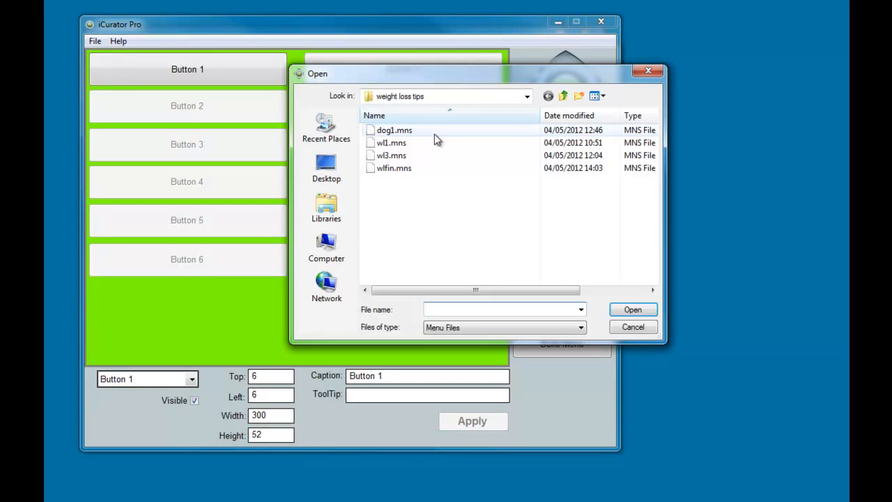
click(396, 131)
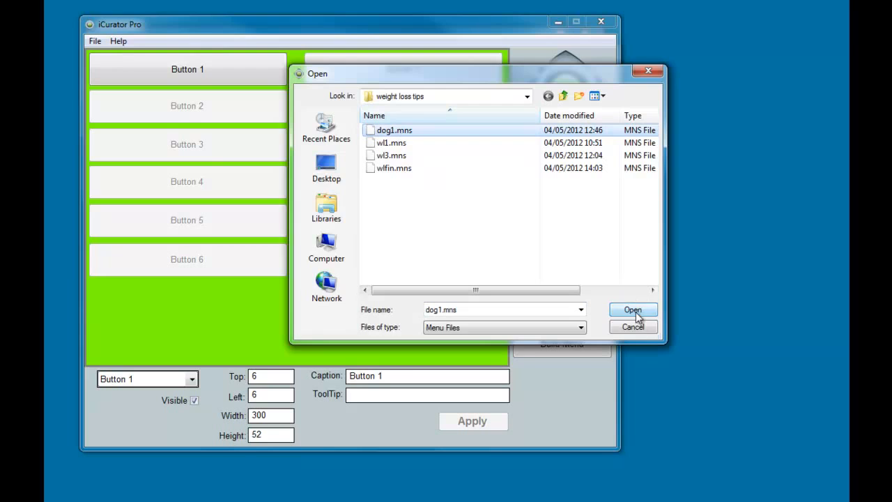
click(634, 310)
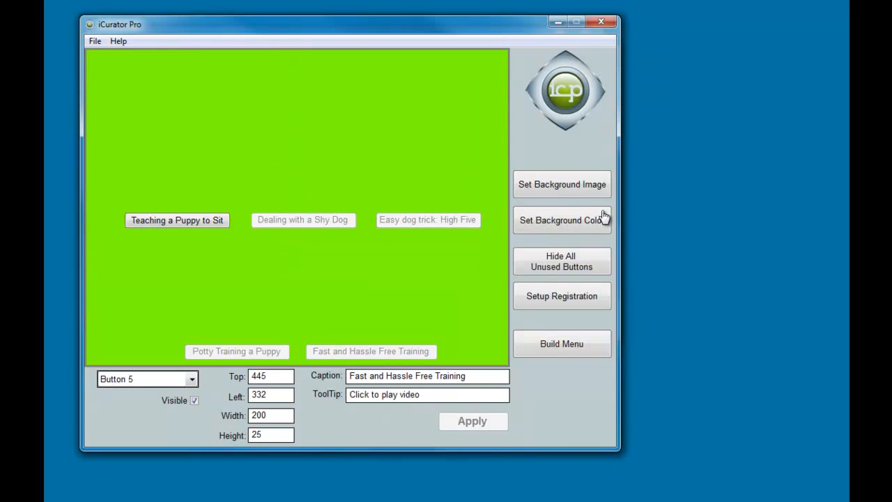
- Set dogvideos.jpg as the dog menu's background image
click(573, 184)
click(233, 178)
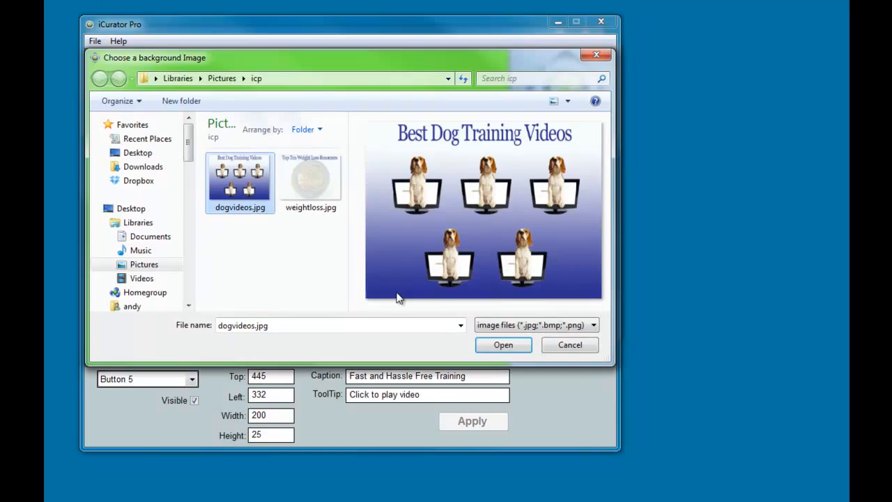
click(498, 345)
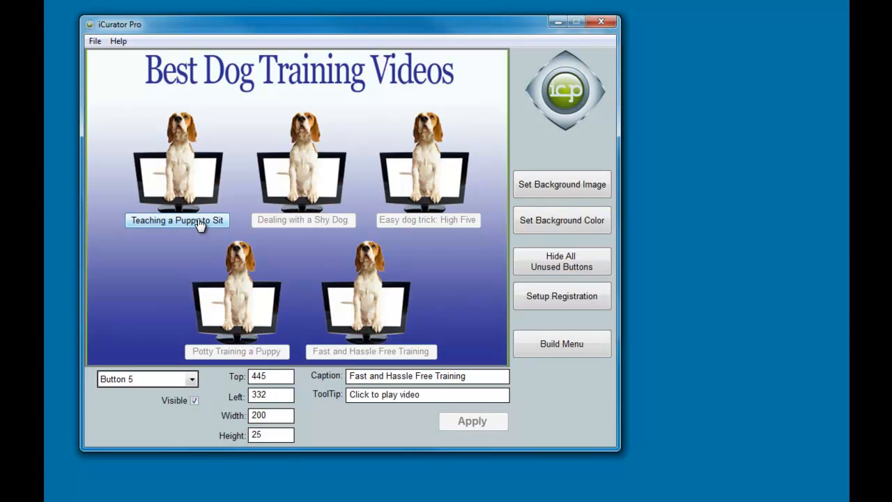
- Accept the Fast and Hassle Free Training web link and switch to editing Button 1
click(179, 222)
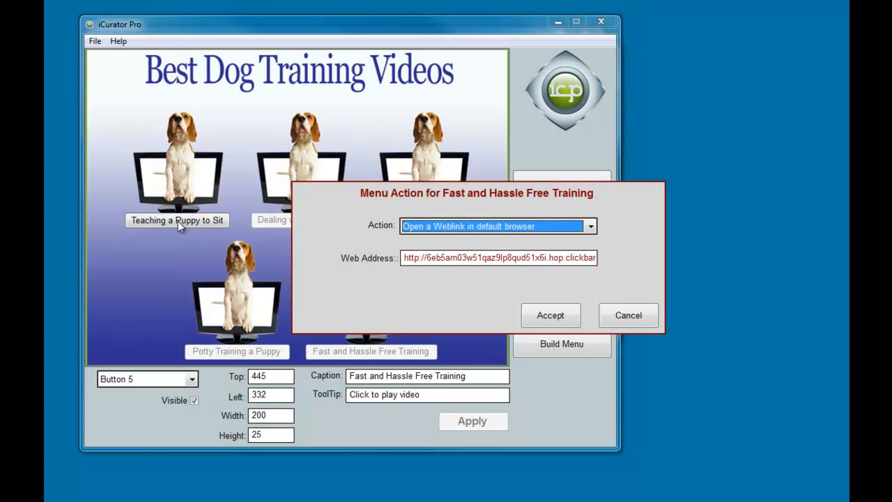
click(554, 318)
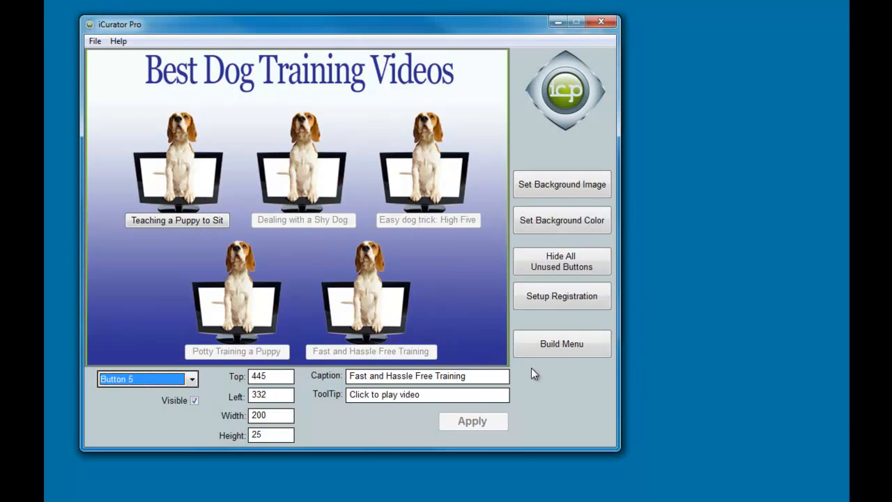
click(190, 380)
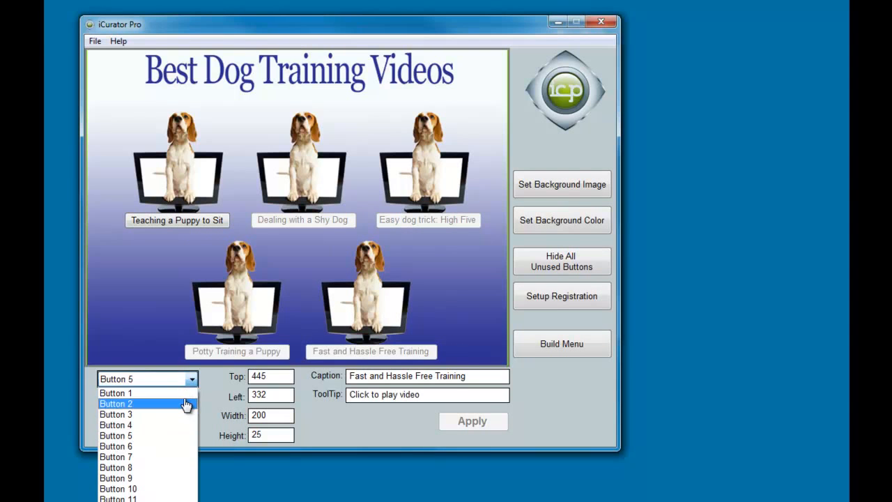
click(185, 395)
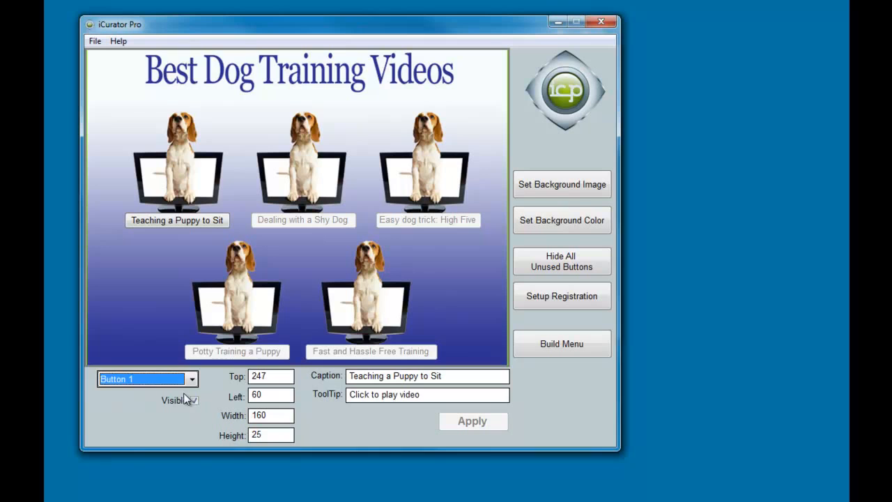
- Review Button 1's top, left, width, height, caption and tooltip, leaving them unchanged
click(274, 377)
click(275, 395)
click(281, 417)
click(279, 434)
click(453, 377)
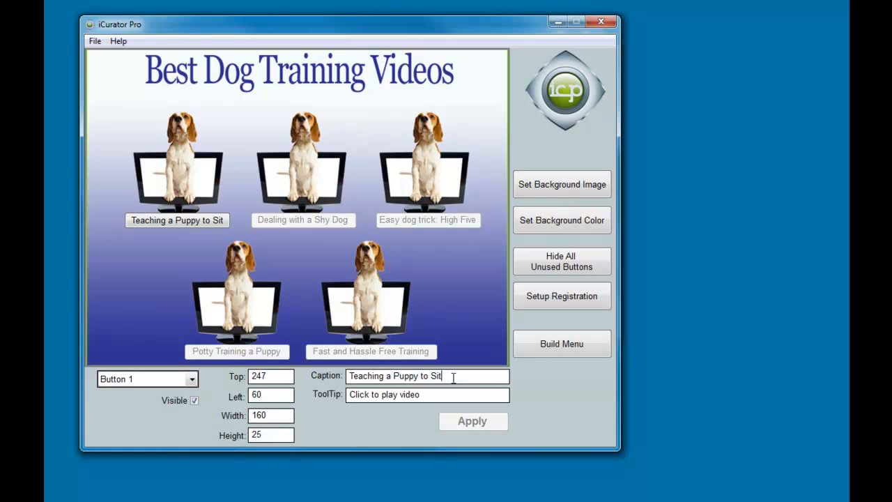
drag(423, 394, 310, 396)
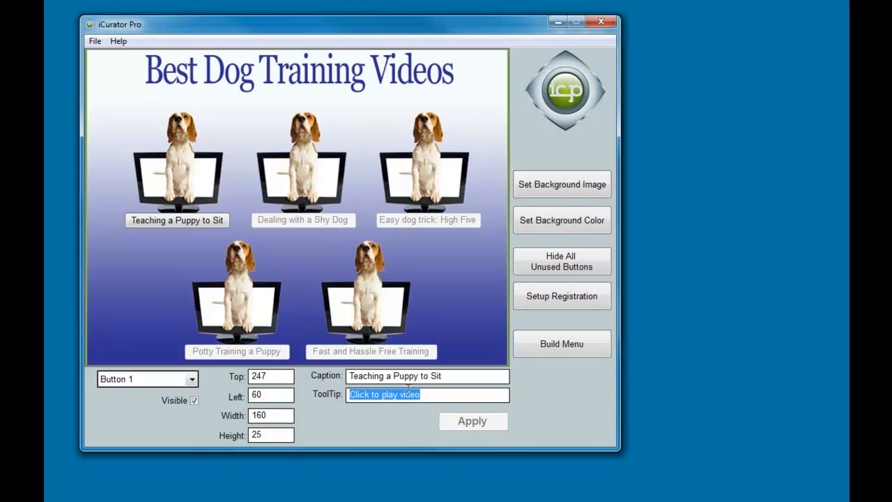
key(End)
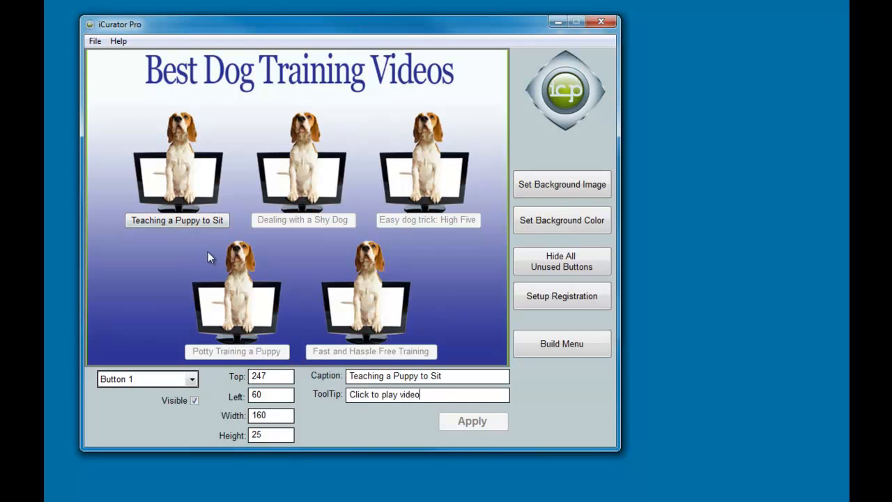
- Run bestdogtraining.exe from the dog folder, then bring the iCurator editor back
drag(285, 30, 688, 36)
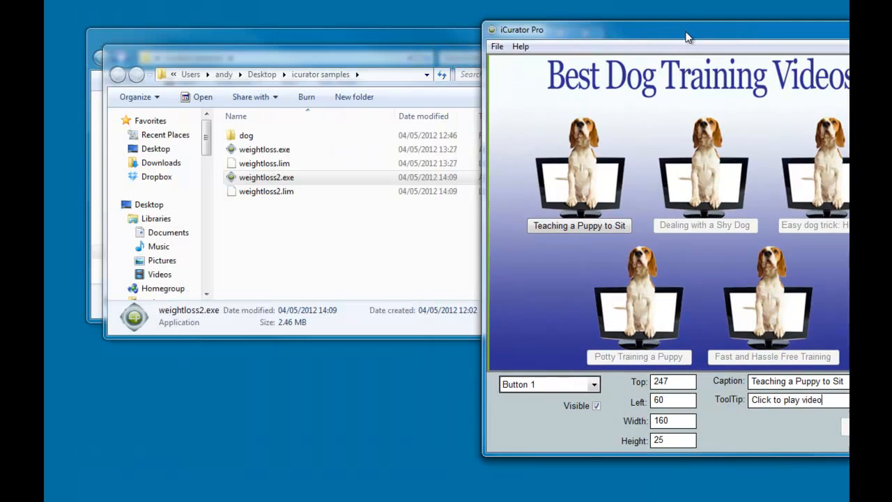
double_click(285, 136)
double_click(258, 134)
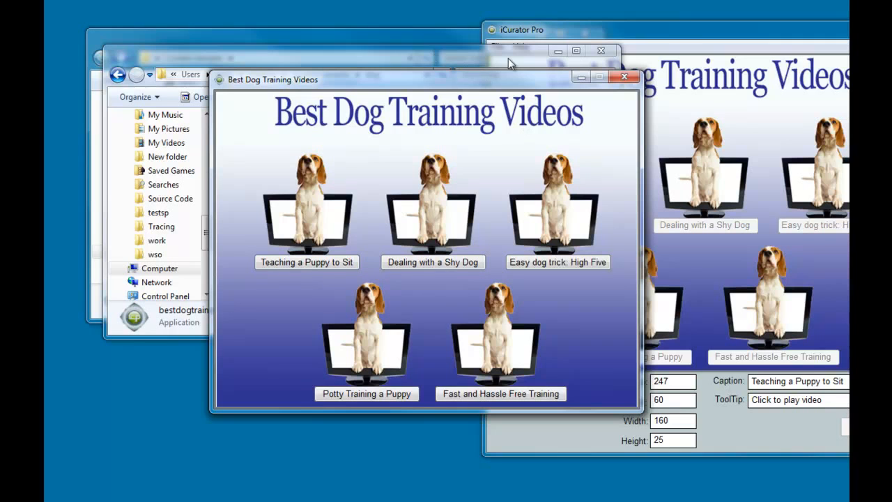
drag(679, 31, 295, 26)
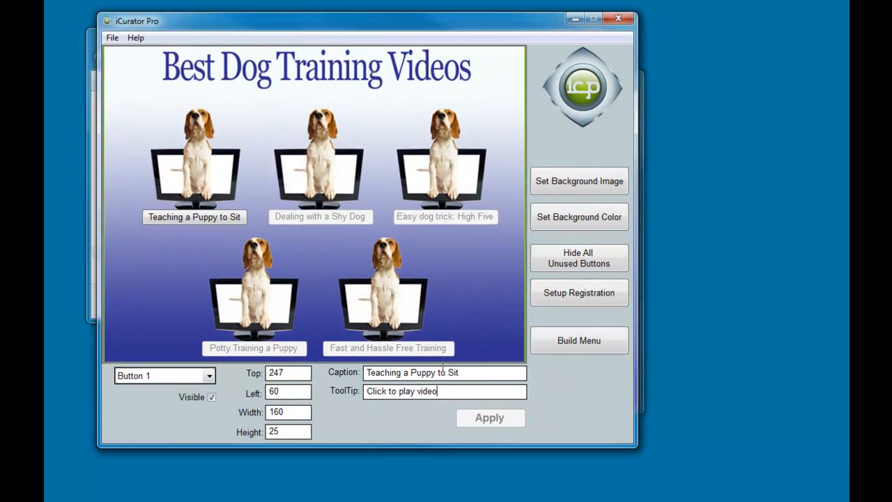